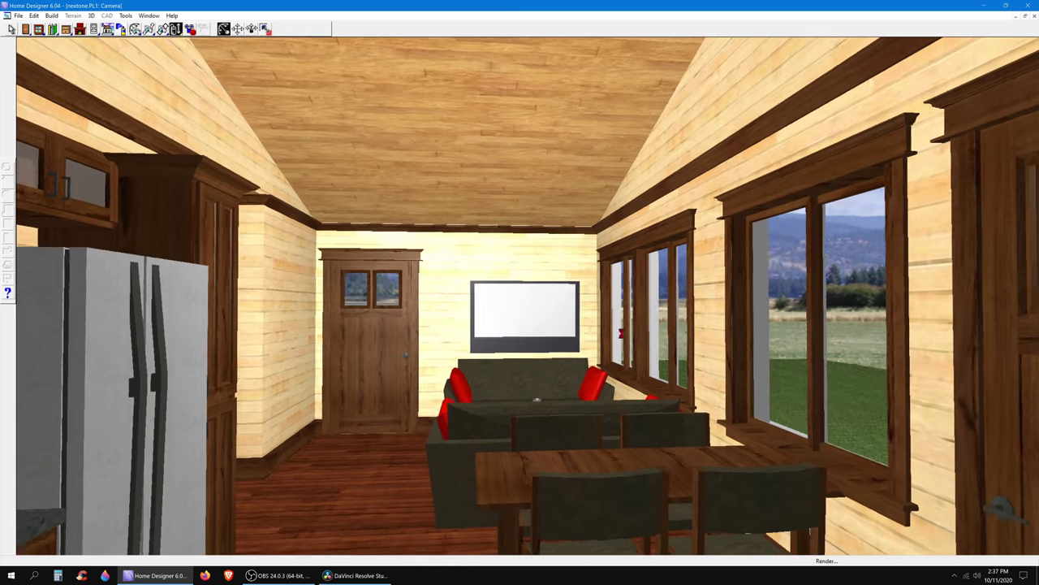
{"action": "left_click_drag", "start_coordinate": [620, 333], "coordinate": [573, 328]}
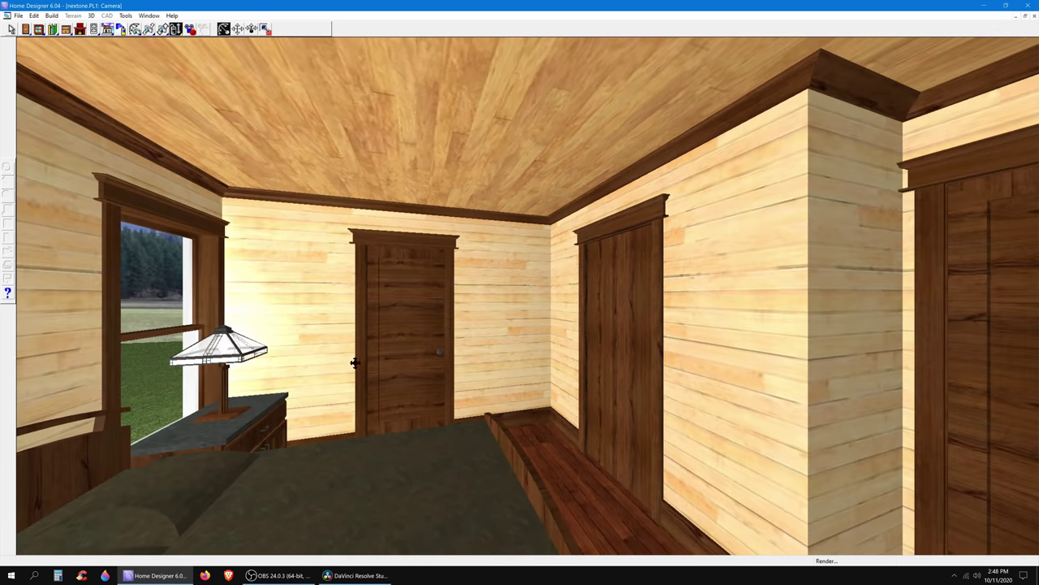
{"action": "left_click_drag", "start_coordinate": [355, 363], "coordinate": [371, 365]}
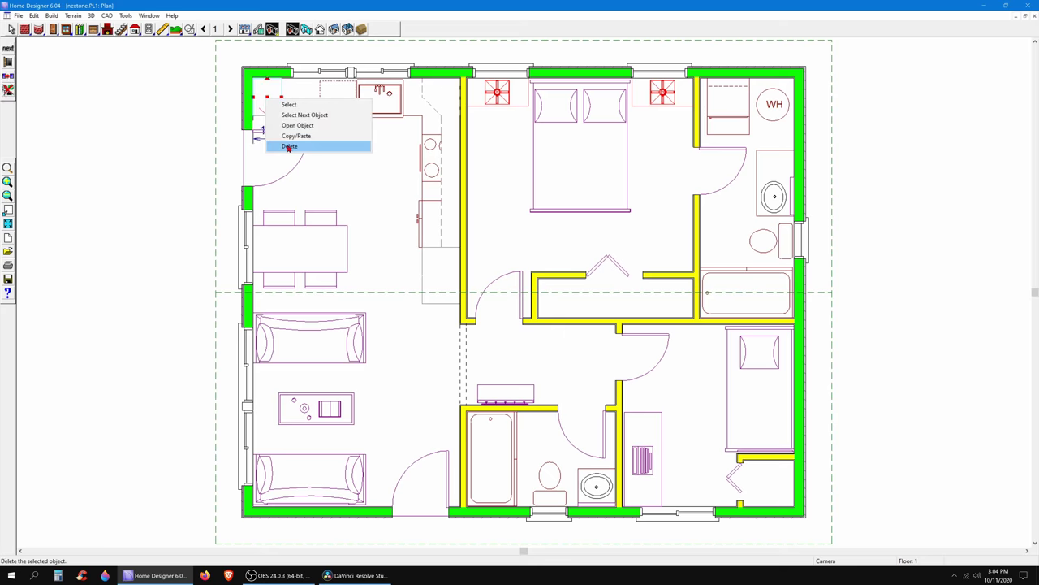
Step: Replace the wall cabinet in the kitchen corner beside the exterior door with one narrow enough to clear the window trim
{"action": "left_click", "coordinate": [289, 147]}
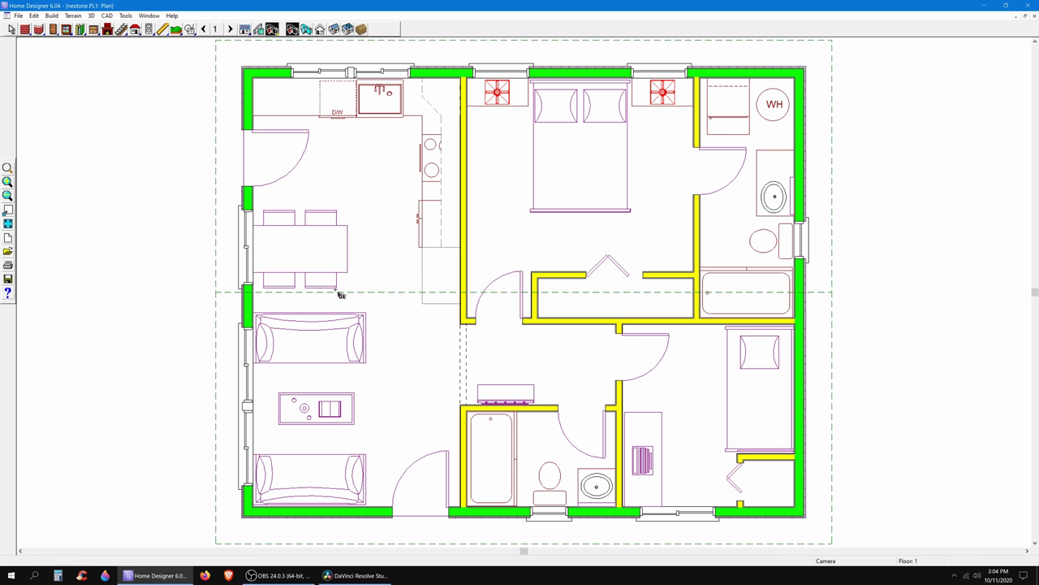
{"action": "left_click", "coordinate": [340, 242]}
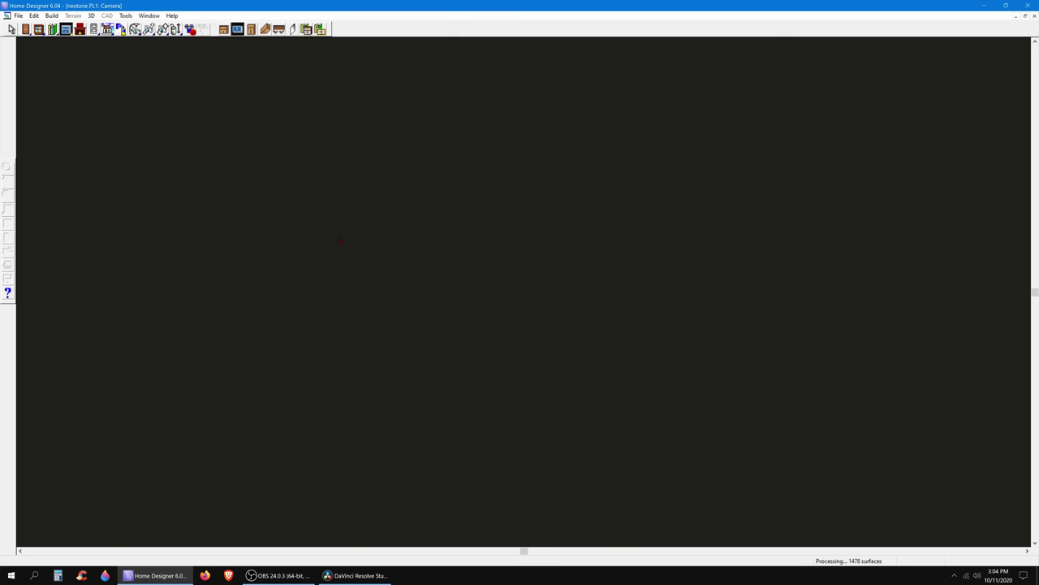
{"action": "scroll", "coordinate": [421, 269], "scroll_direction": "down", "scroll_amount": 3}
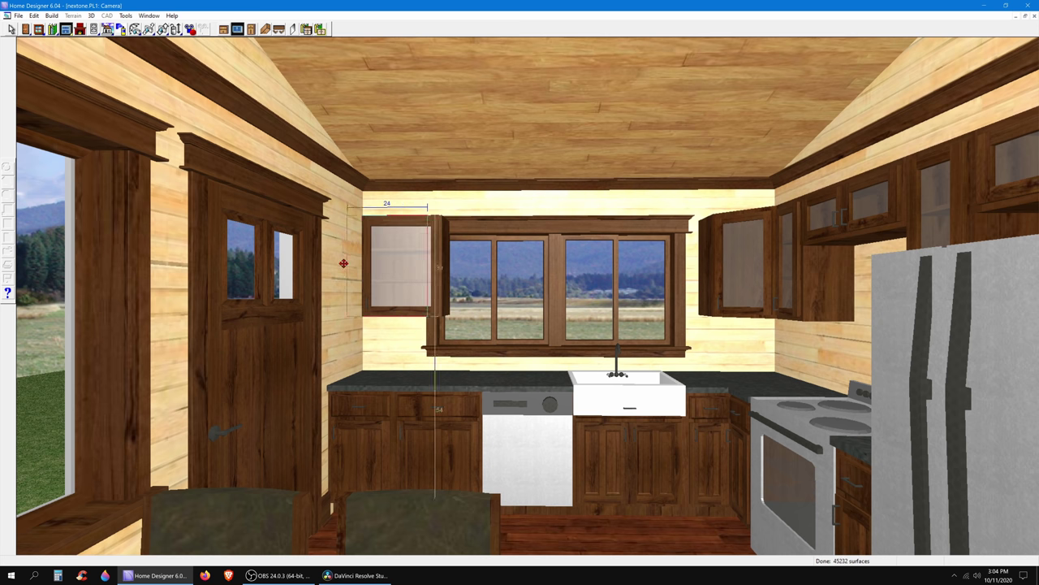
{"action": "right_click", "coordinate": [397, 255]}
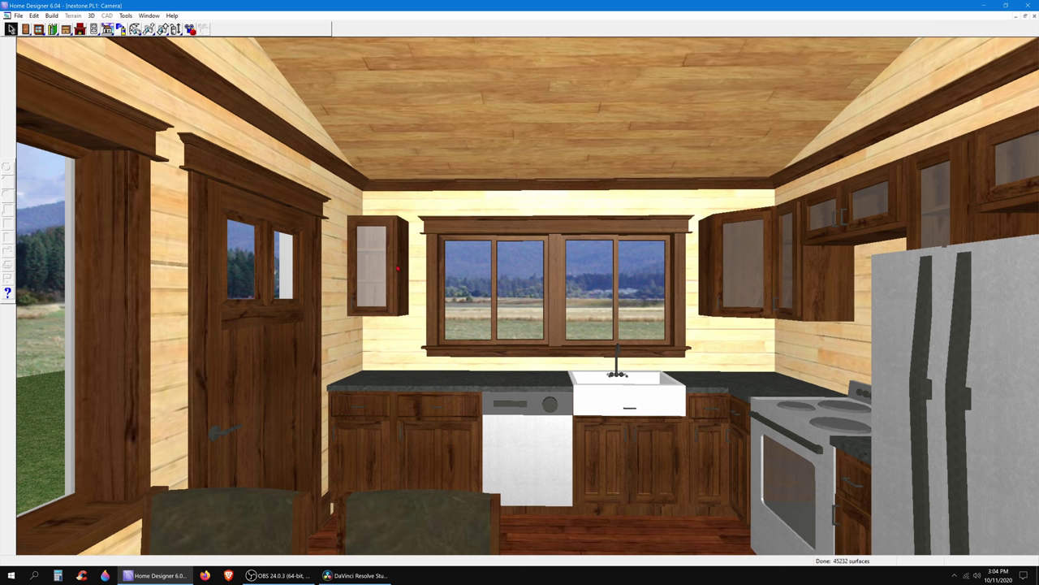
{"action": "right_click", "coordinate": [380, 267]}
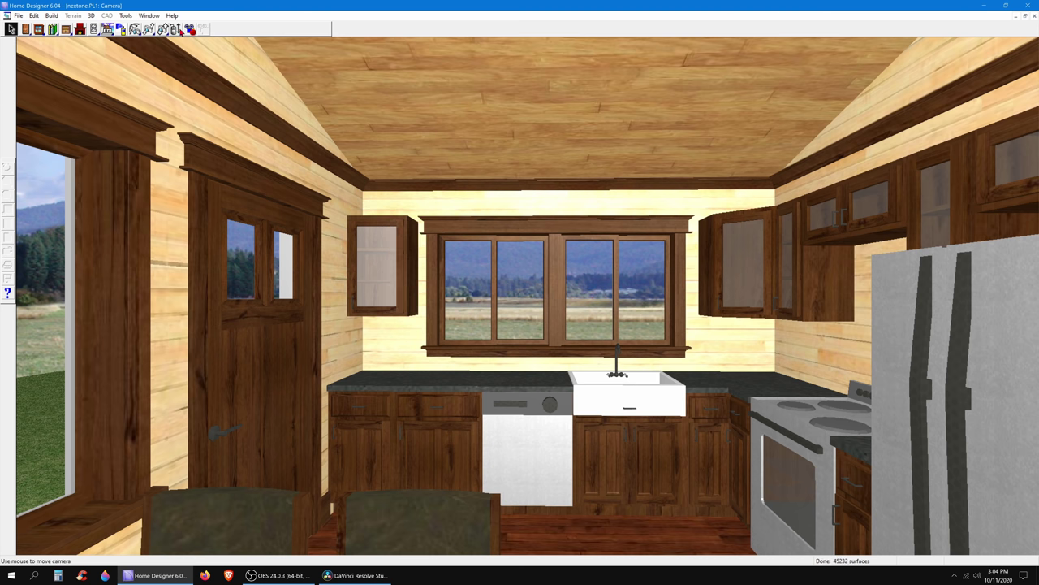
Step: Examine the kitchen, bedroom, office, covered deck and living room in the 3D camera views
{"action": "left_click_drag", "start_coordinate": [439, 230], "coordinate": [493, 236]}
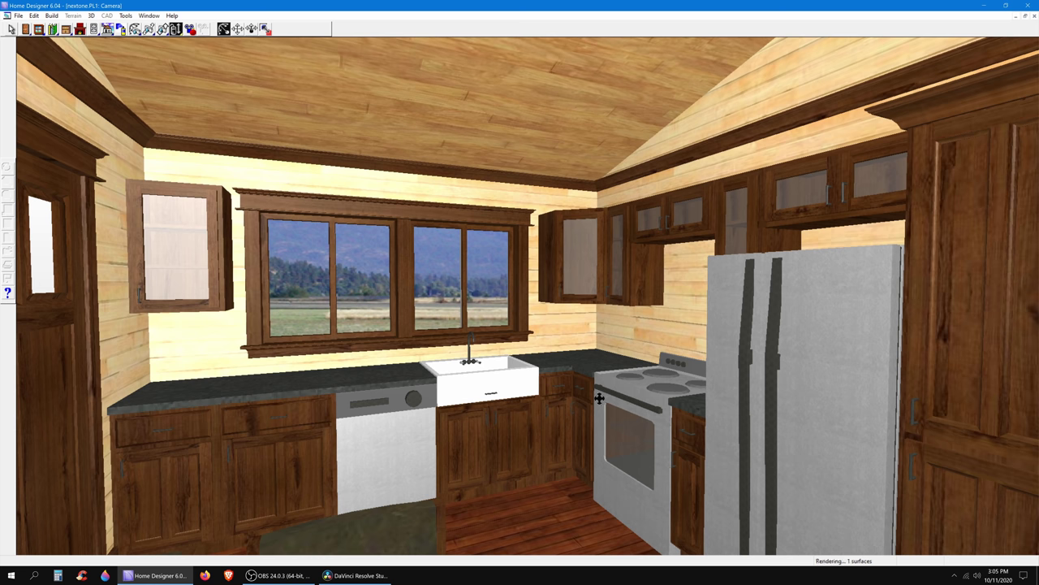
{"action": "left_click_drag", "start_coordinate": [599, 398], "coordinate": [548, 397]}
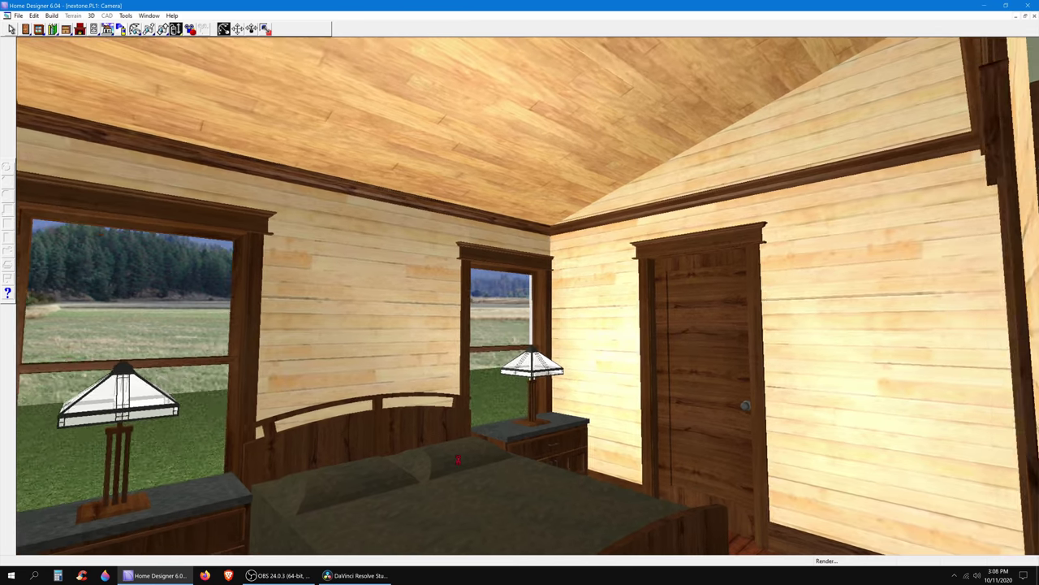
{"action": "left_click_drag", "start_coordinate": [556, 404], "coordinate": [532, 475]}
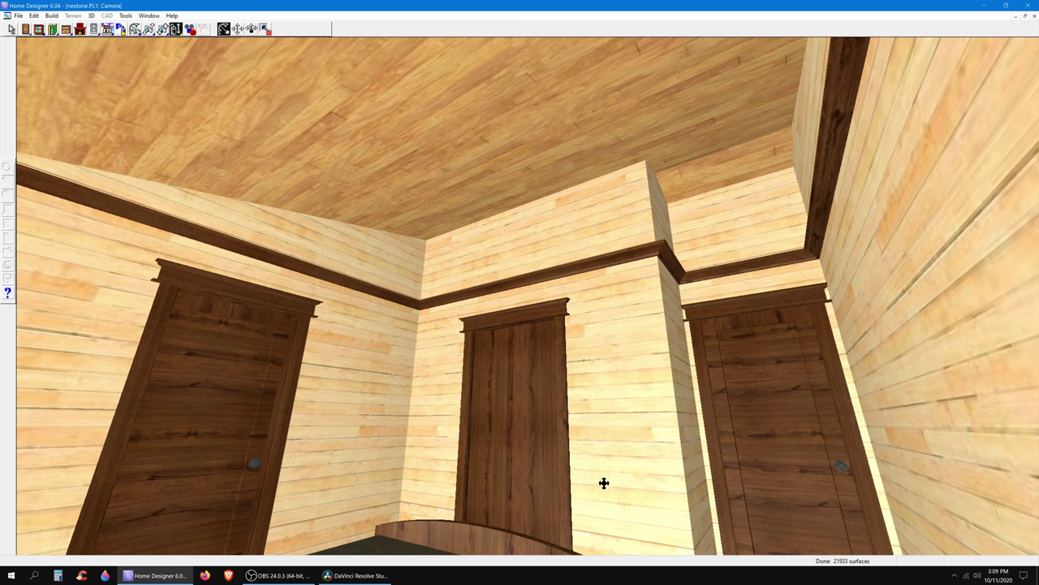
{"action": "left_click_drag", "start_coordinate": [604, 484], "coordinate": [489, 510]}
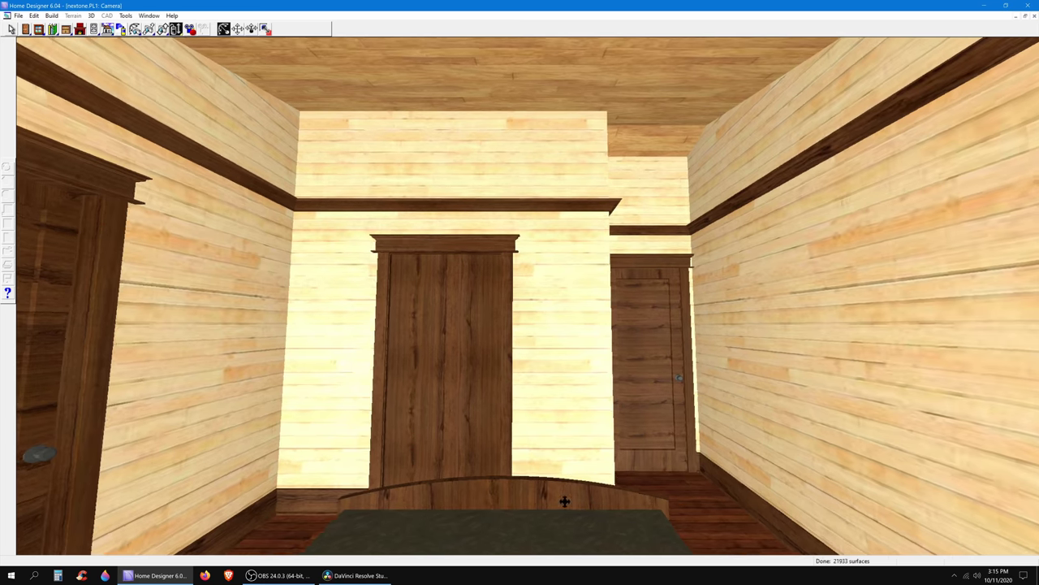
{"action": "left_click_drag", "start_coordinate": [561, 495], "coordinate": [505, 256]}
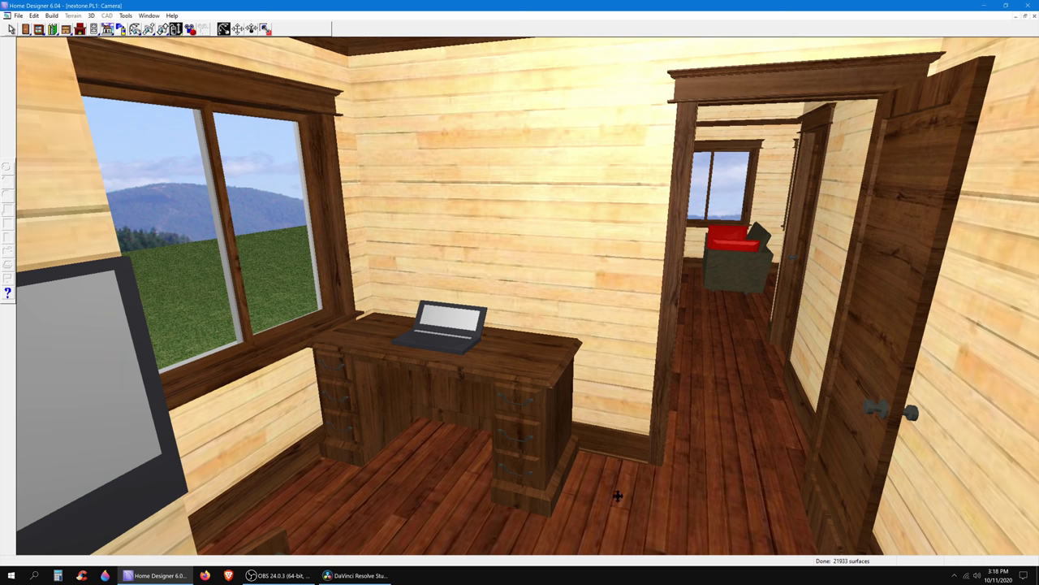
{"action": "left_click_drag", "start_coordinate": [617, 494], "coordinate": [658, 400]}
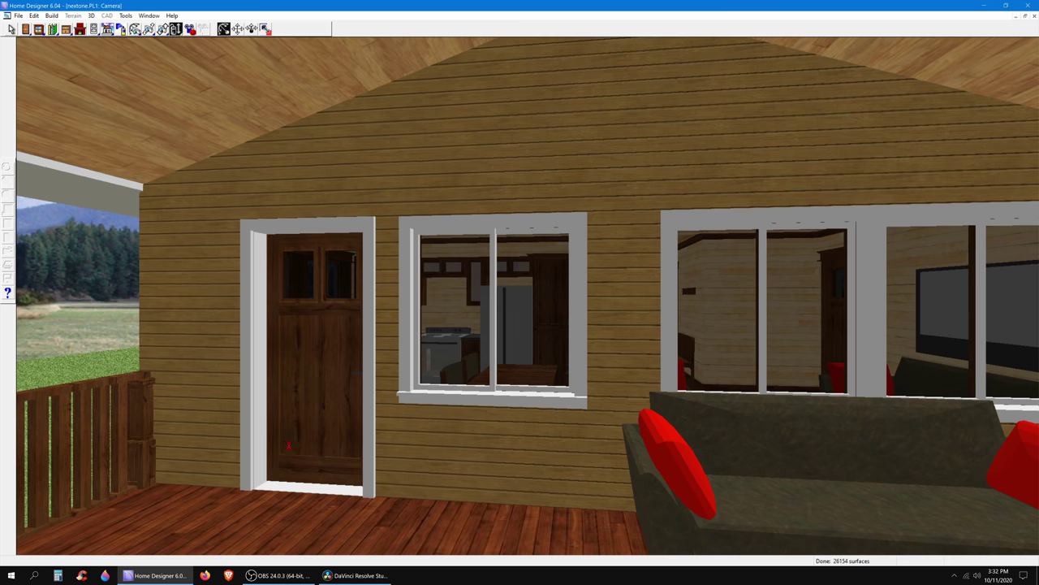
{"action": "left_click_drag", "start_coordinate": [309, 438], "coordinate": [444, 439]}
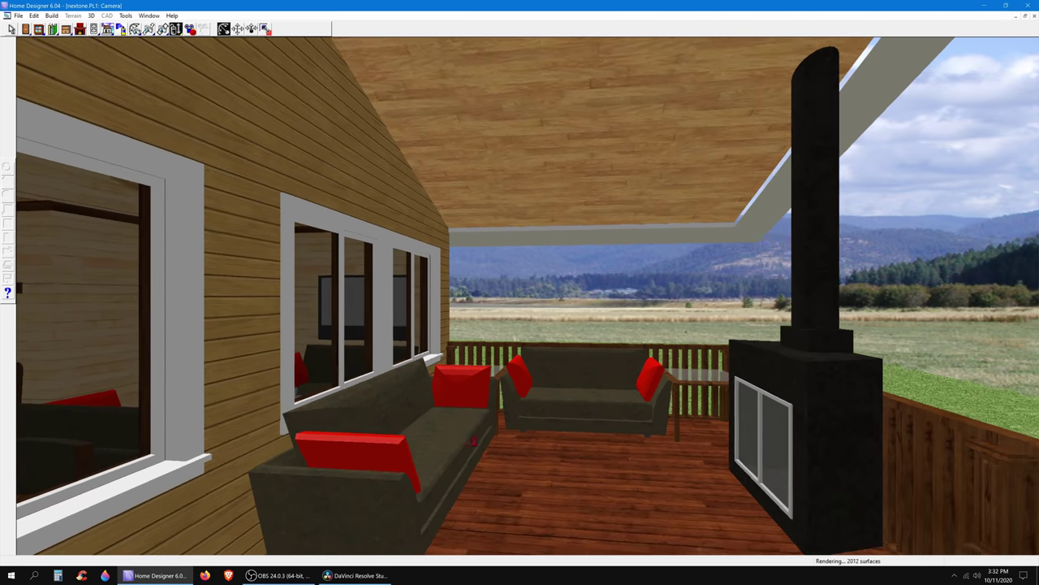
{"action": "left_click_drag", "start_coordinate": [502, 443], "coordinate": [585, 503]}
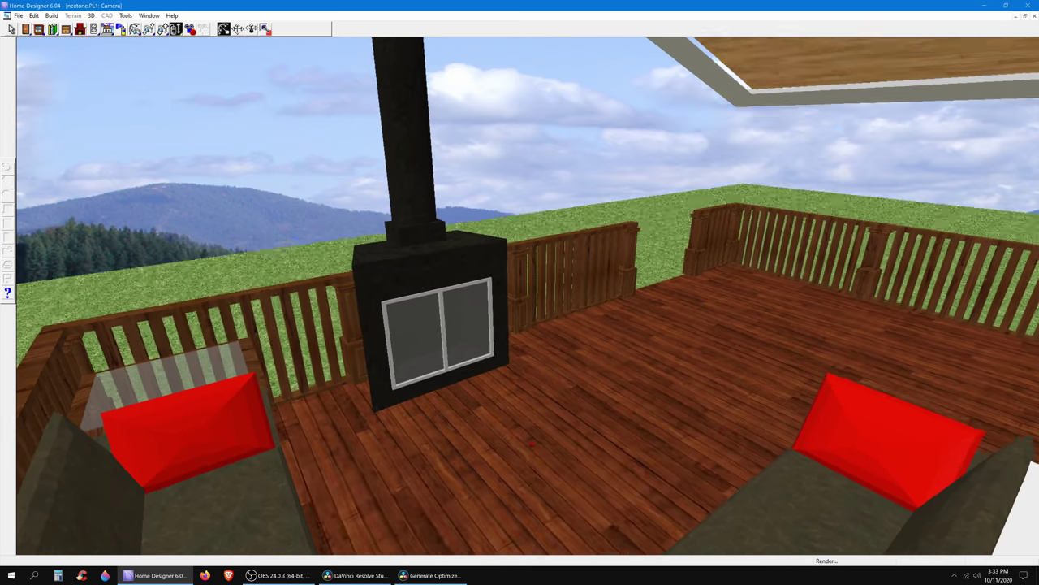
{"action": "left_click_drag", "start_coordinate": [532, 442], "coordinate": [571, 423]}
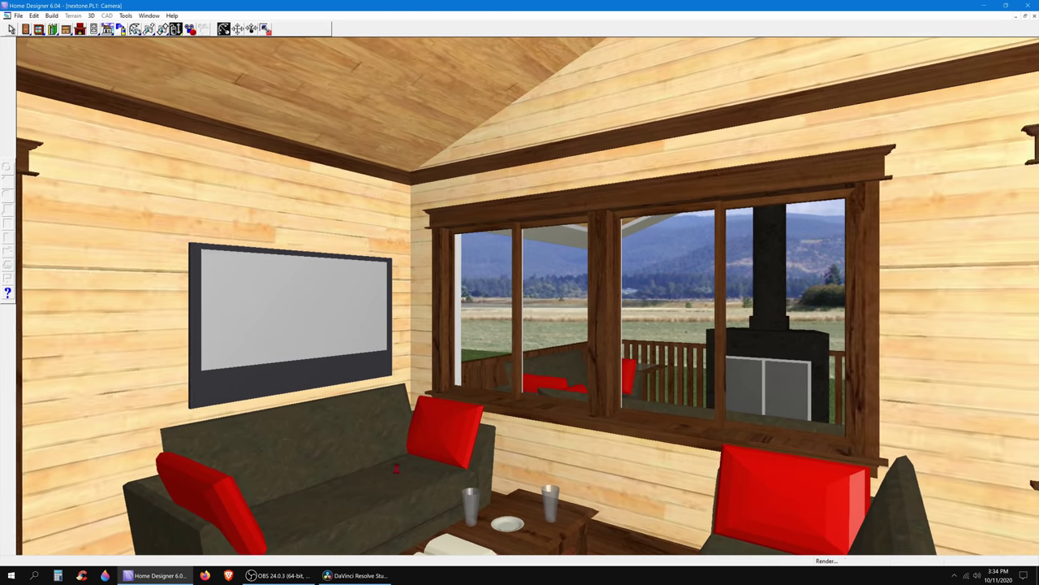
{"action": "left_click_drag", "start_coordinate": [432, 543], "coordinate": [480, 468]}
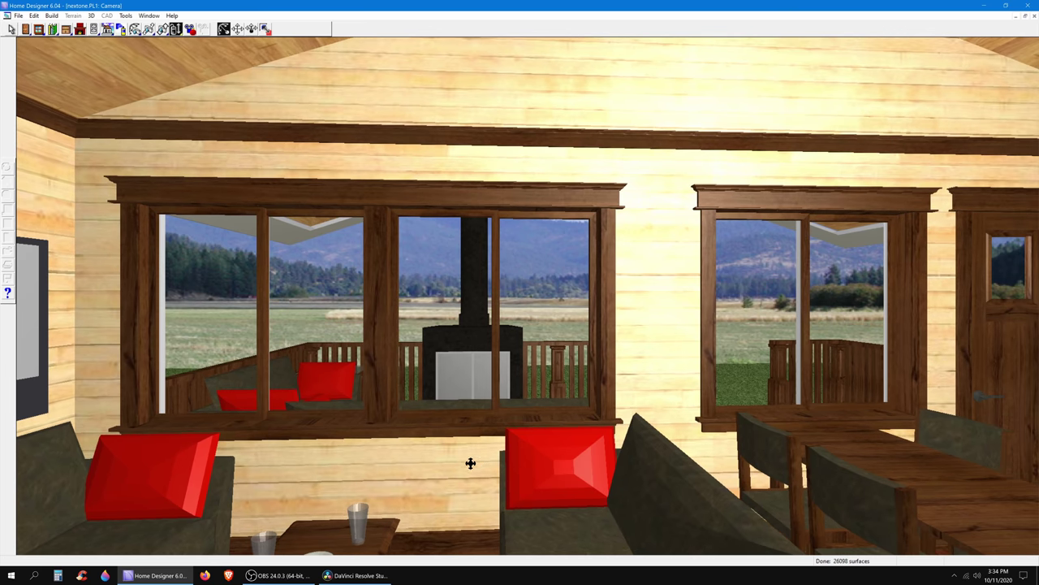
{"action": "left_click_drag", "start_coordinate": [470, 463], "coordinate": [609, 472]}
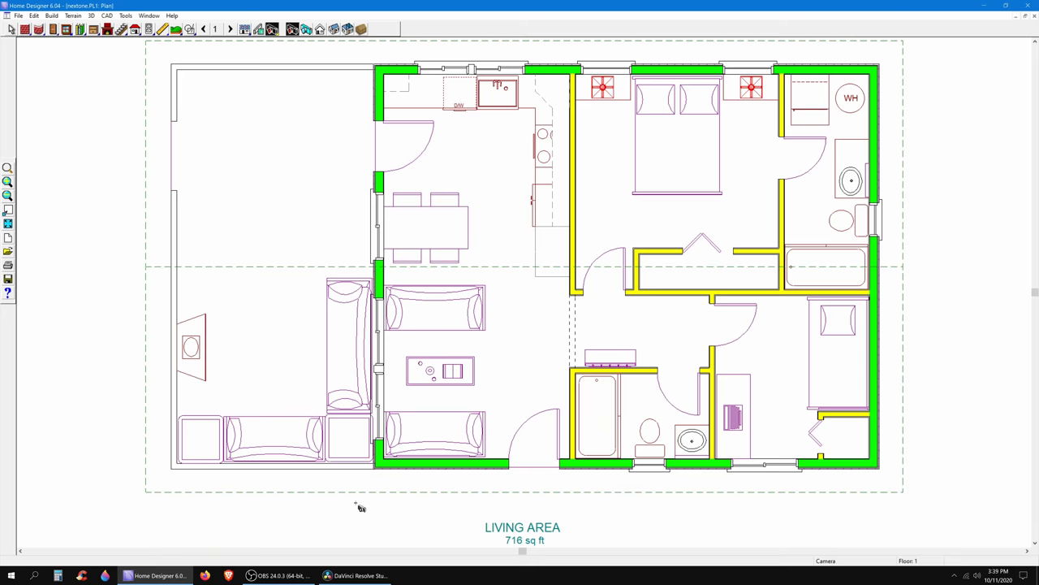
Step: Delete the two sofas, the two corner tables and the fireplace from the deck in the floor plan
{"action": "right_click", "coordinate": [349, 339]}
{"action": "left_click", "coordinate": [367, 385]}
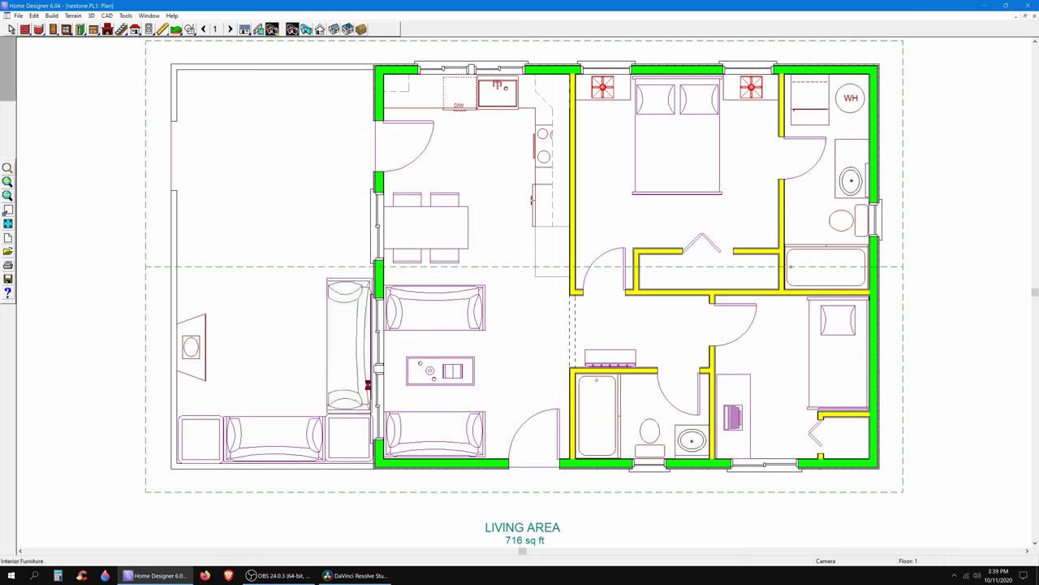
{"action": "right_click", "coordinate": [348, 421]}
{"action": "left_click", "coordinate": [367, 470]}
{"action": "right_click", "coordinate": [281, 435]}
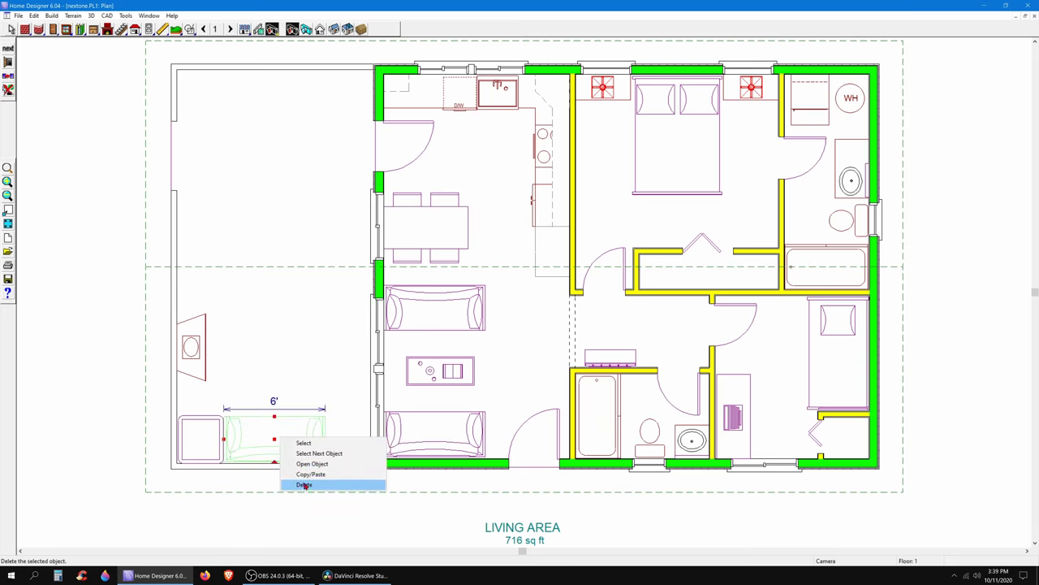
{"action": "left_click", "coordinate": [306, 482]}
{"action": "right_click", "coordinate": [203, 434]}
{"action": "left_click", "coordinate": [226, 481]}
{"action": "right_click", "coordinate": [194, 346]}
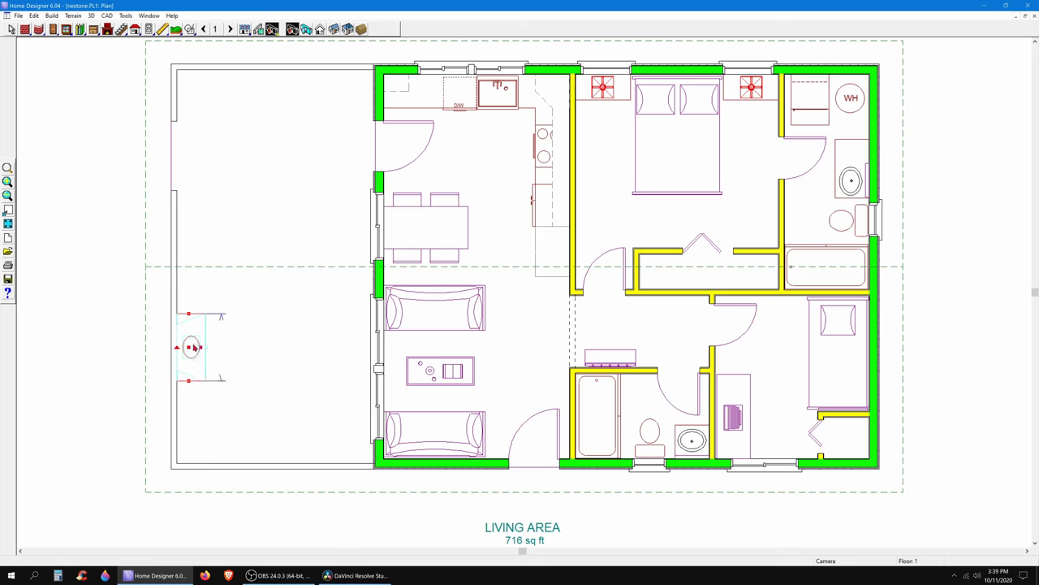
{"action": "left_click", "coordinate": [217, 395]}
Step: Check the deck's three outer railings one after another in the floor plan
{"action": "right_click", "coordinate": [178, 284]}
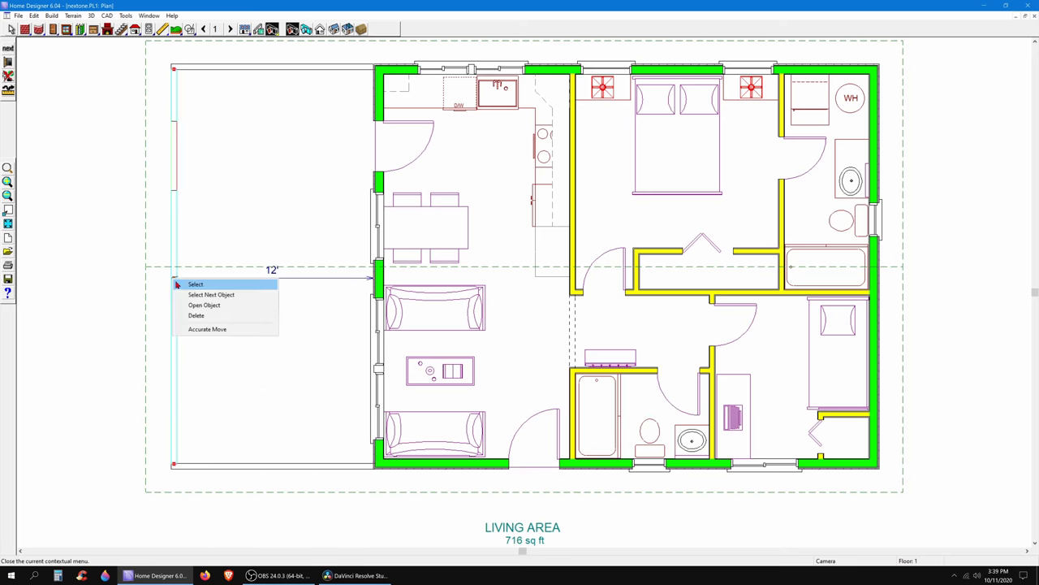
{"action": "left_click", "coordinate": [190, 290]}
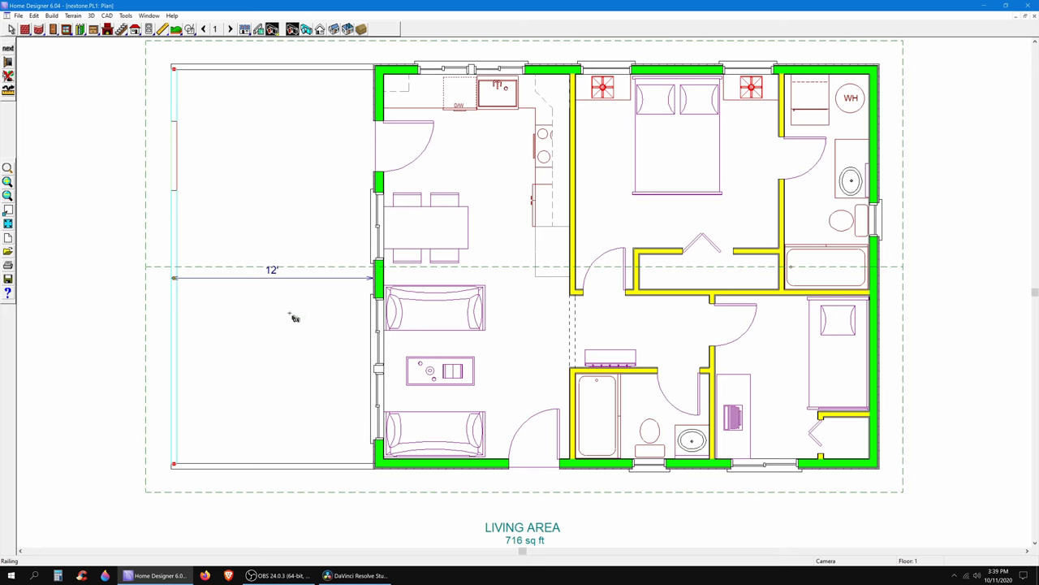
{"action": "right_click", "coordinate": [267, 466]}
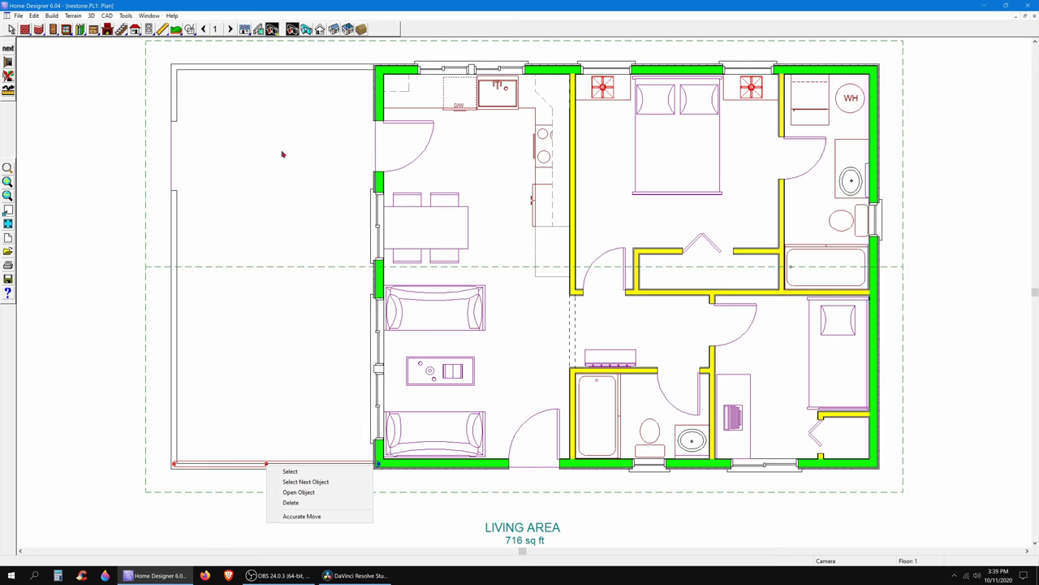
{"action": "left_click", "coordinate": [282, 82]}
{"action": "right_click", "coordinate": [284, 69]}
{"action": "left_click", "coordinate": [258, 154]}
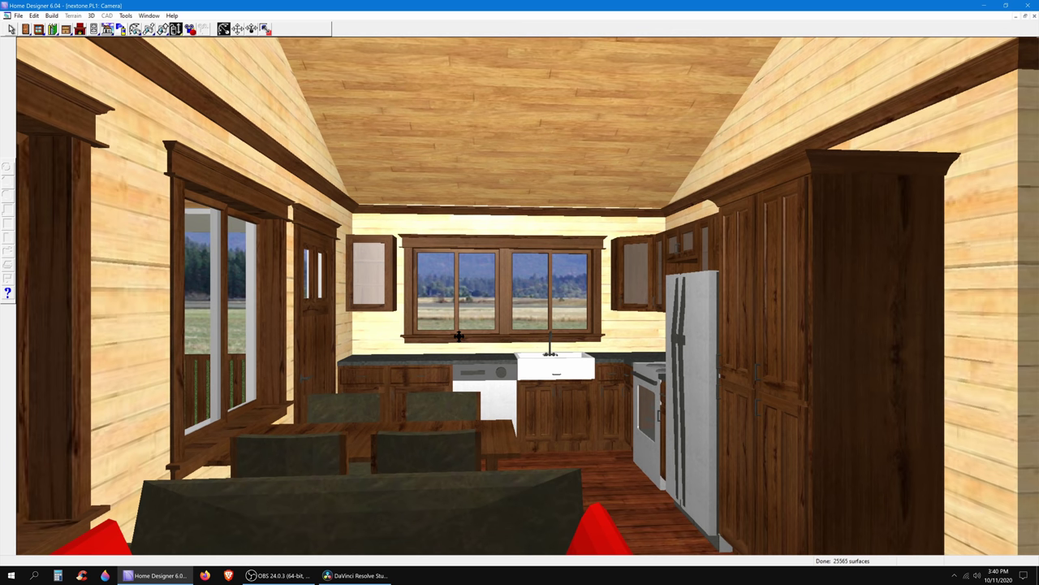
Step: Look around the interior from the kitchen past the pantry and hallway to the television wall in the living room
{"action": "key", "text": "Right"}
{"action": "key", "text": "Right"}
{"action": "key", "text": "Right"}
{"action": "key", "text": "Right"}
{"action": "key", "text": "Right"}
{"action": "key", "text": "Right"}
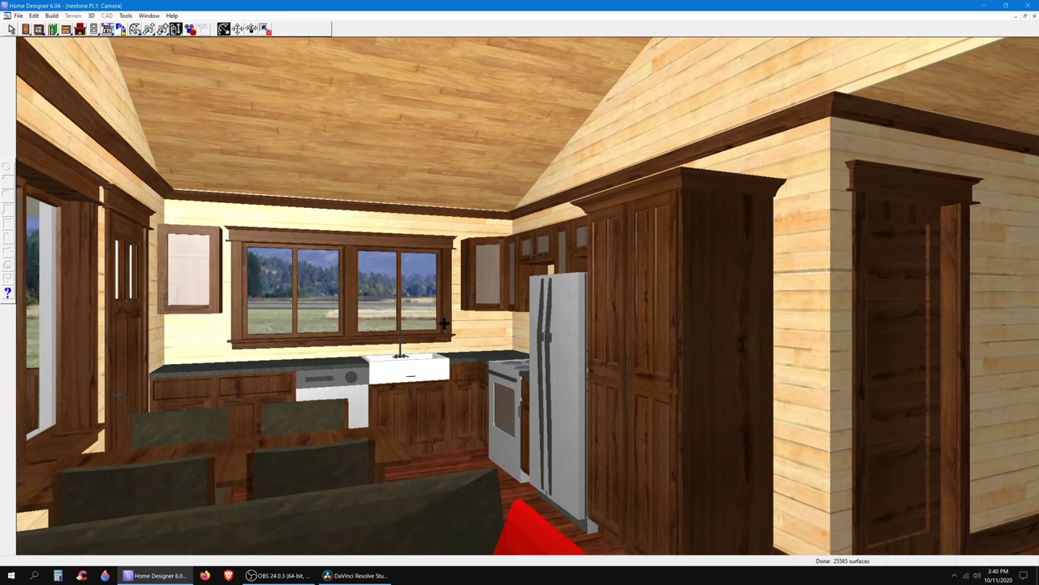
{"action": "key", "text": "Right"}
{"action": "key", "text": "Right"}
{"action": "key", "text": "Right"}
{"action": "key", "text": "Right"}
{"action": "key", "text": "Right"}
{"action": "key", "text": "Right"}
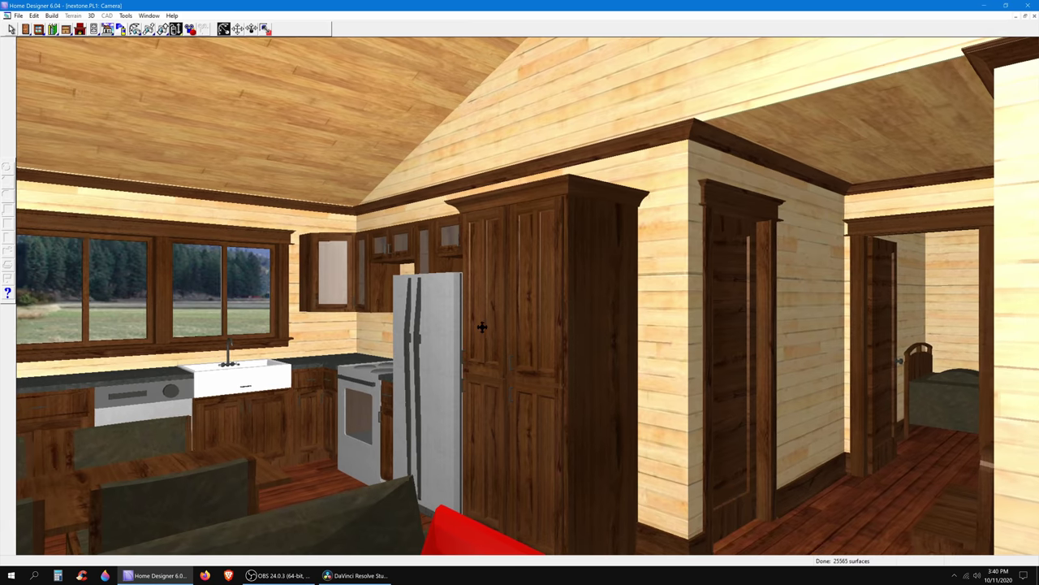
{"action": "key", "text": "Right"}
{"action": "key", "text": "Right"}
{"action": "key", "text": "Right"}
{"action": "key", "text": "Right"}
{"action": "key", "text": "Right"}
{"action": "key", "text": "Right"}
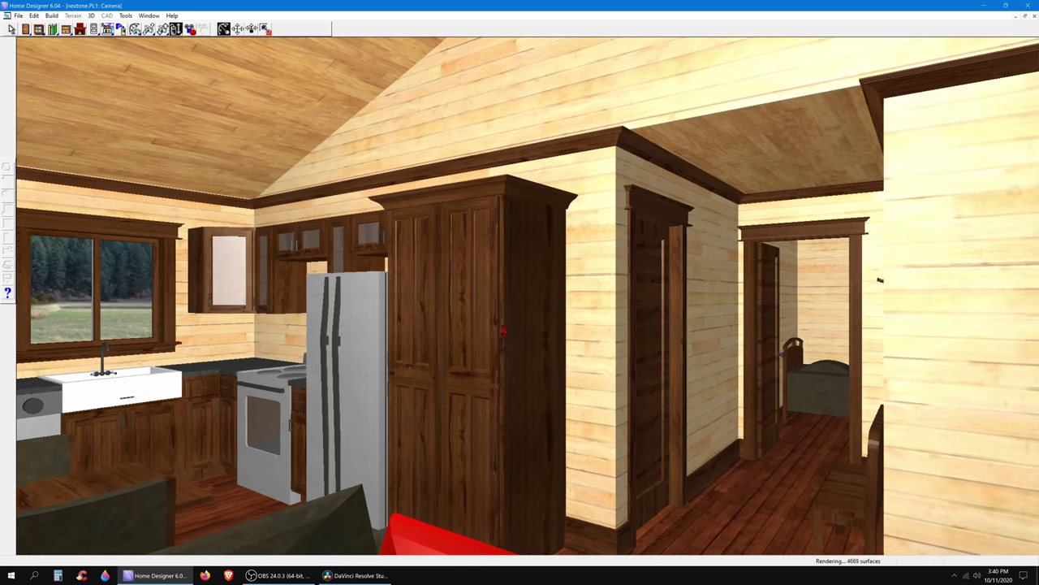
{"action": "key", "text": "Right"}
{"action": "key", "text": "Right"}
{"action": "key", "text": "Right"}
{"action": "key", "text": "Right"}
{"action": "key", "text": "Right"}
{"action": "key", "text": "Right"}
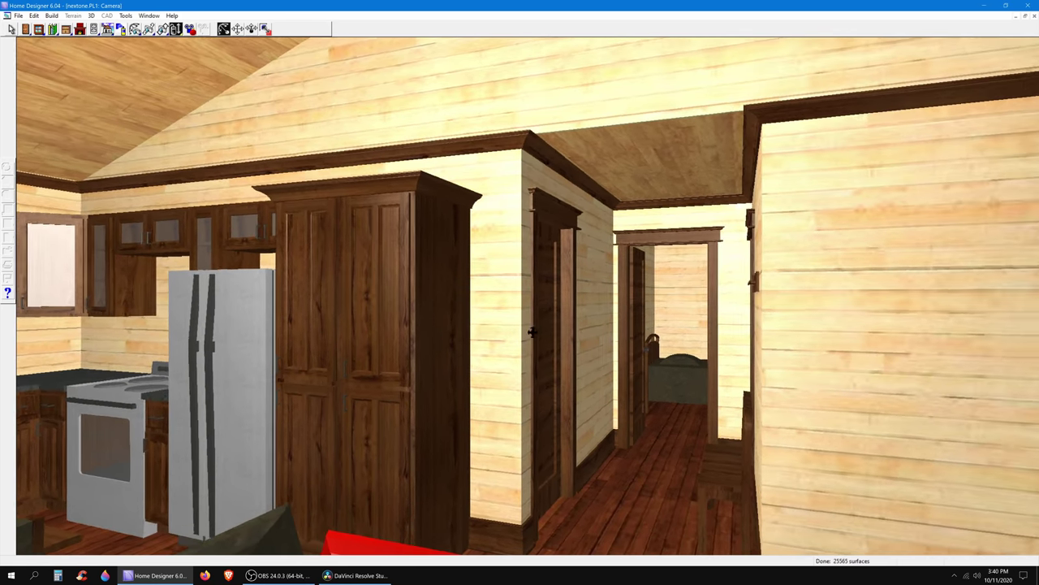
{"action": "key", "text": "Right"}
{"action": "key", "text": "Right"}
{"action": "key", "text": "Right"}
{"action": "key", "text": "Right"}
{"action": "key", "text": "Right"}
{"action": "key", "text": "Right"}
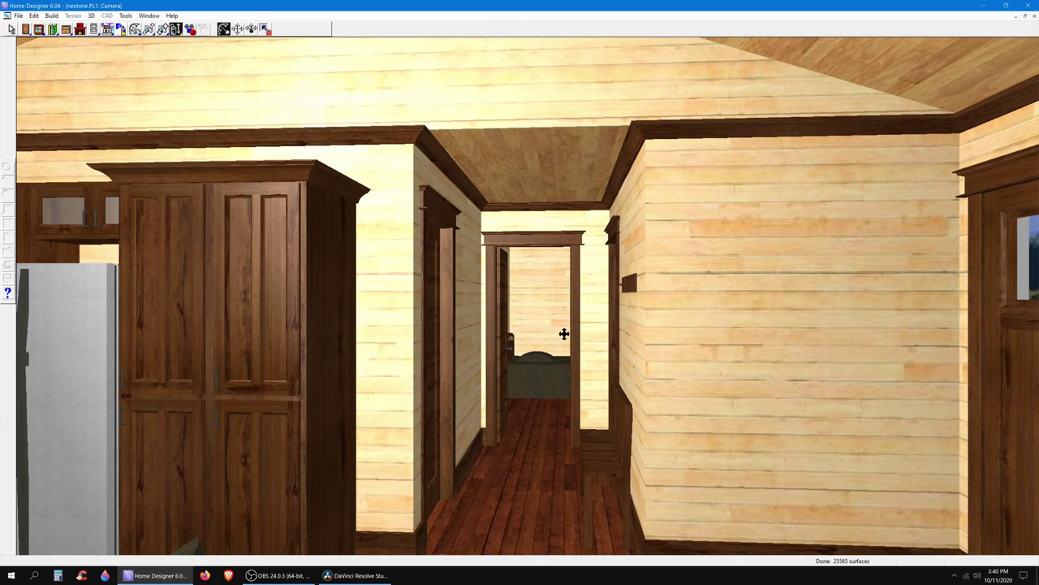
{"action": "key", "text": "Right"}
{"action": "key", "text": "Right"}
{"action": "key", "text": "Right"}
{"action": "key", "text": "Right"}
{"action": "key", "text": "Right"}
{"action": "key", "text": "Right"}
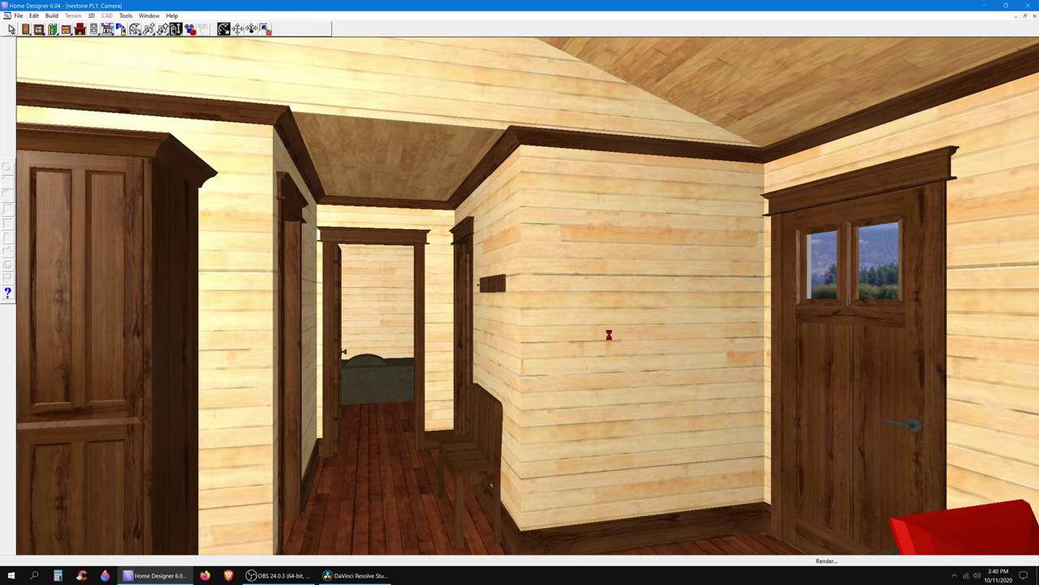
{"action": "key", "text": "Right"}
{"action": "key", "text": "Right"}
{"action": "key", "text": "Right"}
{"action": "key", "text": "Right"}
{"action": "key", "text": "Right"}
{"action": "key", "text": "Right"}
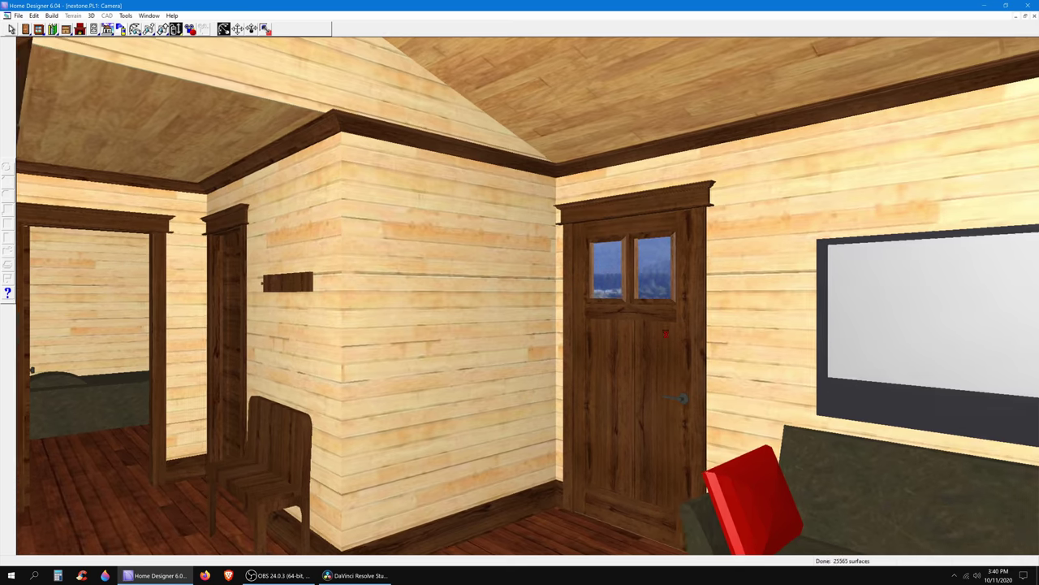
{"action": "key", "text": "Right"}
{"action": "key", "text": "Right"}
{"action": "key", "text": "Right"}
{"action": "key", "text": "Right"}
{"action": "key", "text": "Right"}
{"action": "key", "text": "Right"}
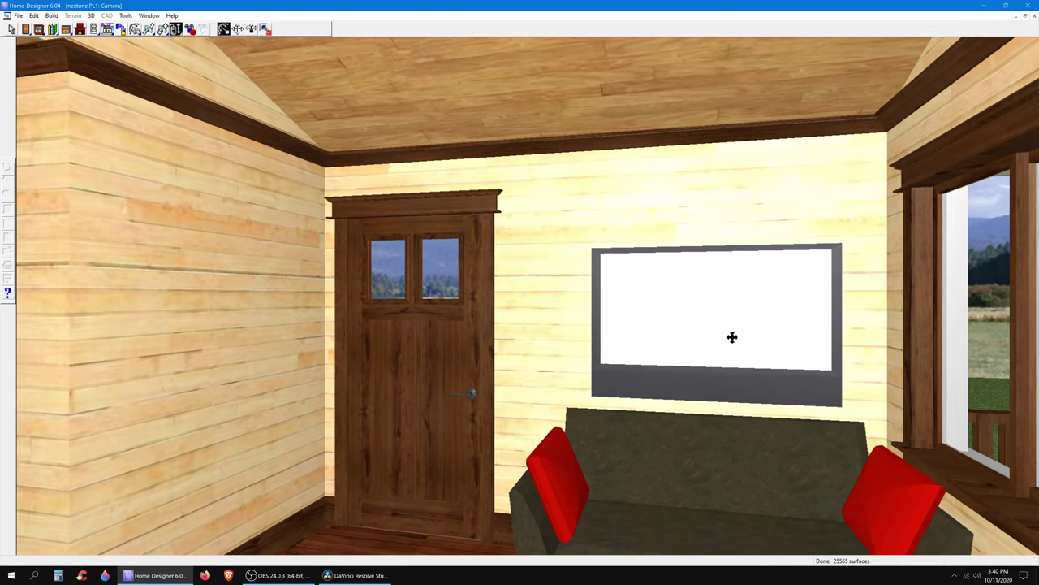
{"action": "key", "text": "Right"}
{"action": "key", "text": "Right"}
{"action": "key", "text": "Right"}
{"action": "key", "text": "Right"}
{"action": "key", "text": "Right"}
{"action": "key", "text": "Right"}
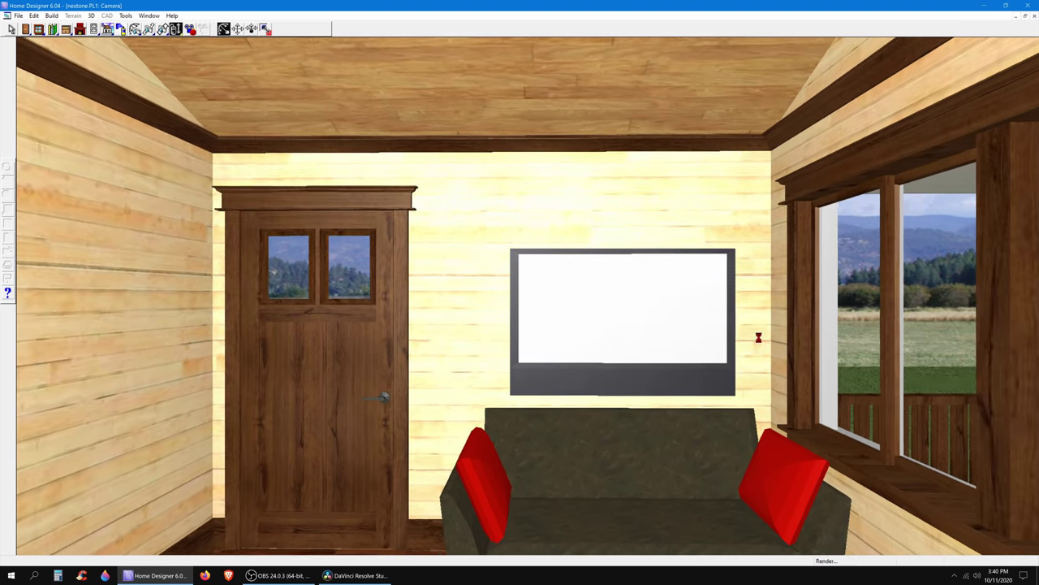
Step: Delete the wall-mounted television above the living room sofa and place a default window in its spot
{"action": "right_click", "coordinate": [618, 300]}
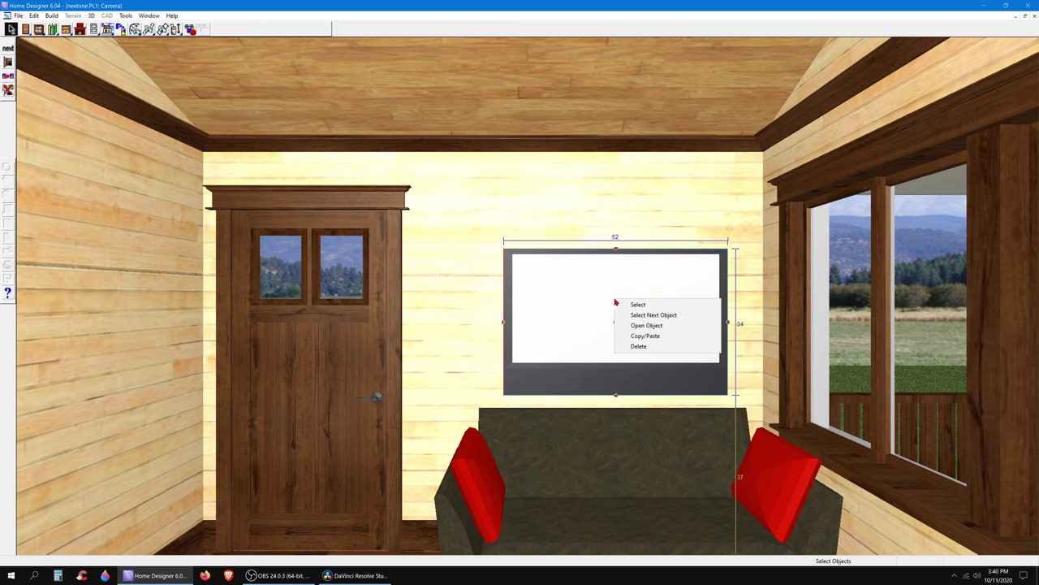
{"action": "left_click", "coordinate": [640, 346]}
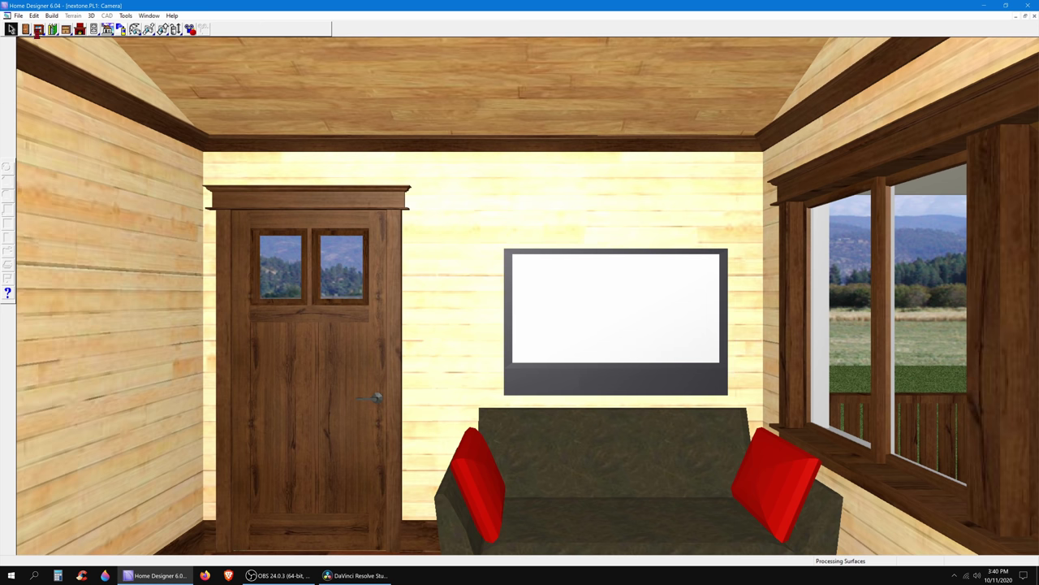
{"action": "left_click", "coordinate": [37, 31]}
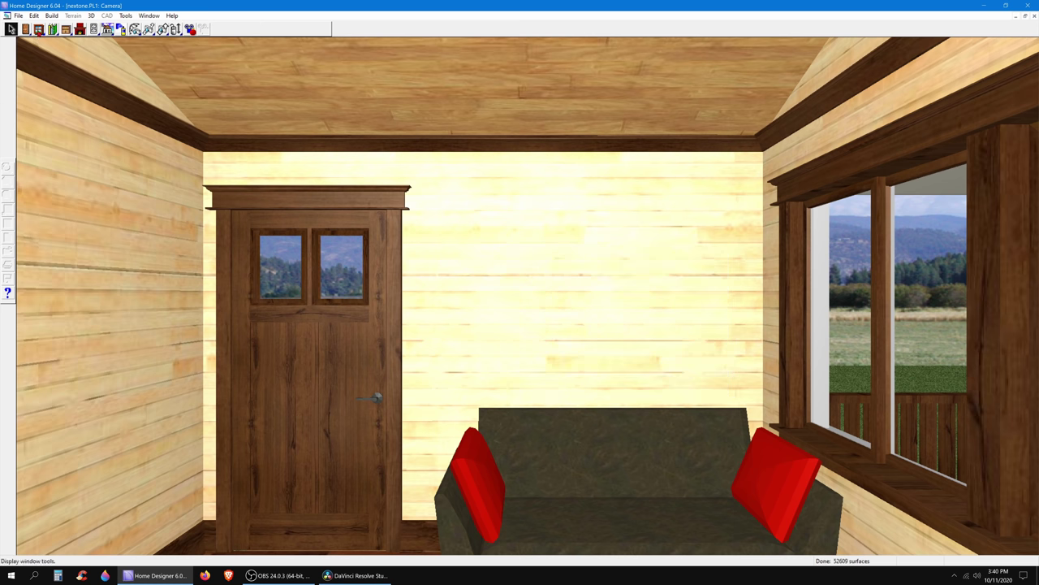
{"action": "left_click", "coordinate": [596, 282]}
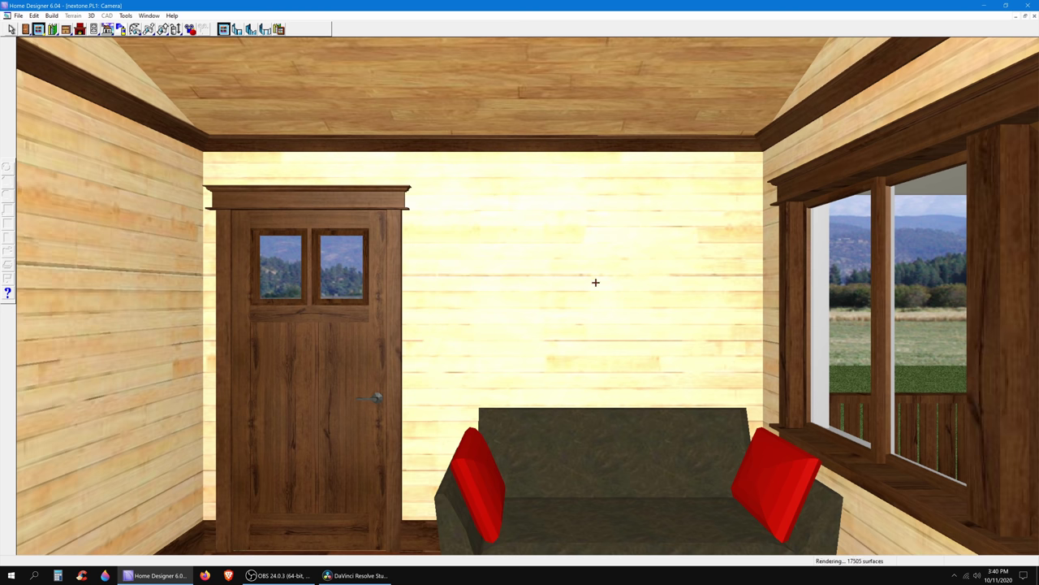
Step: Set the new window's width to 48 and its type to left sliding in the window specification
{"action": "right_click", "coordinate": [596, 282]}
{"action": "left_click", "coordinate": [618, 306]}
{"action": "left_click_drag", "start_coordinate": [108, 86], "coordinate": [25, 91]}
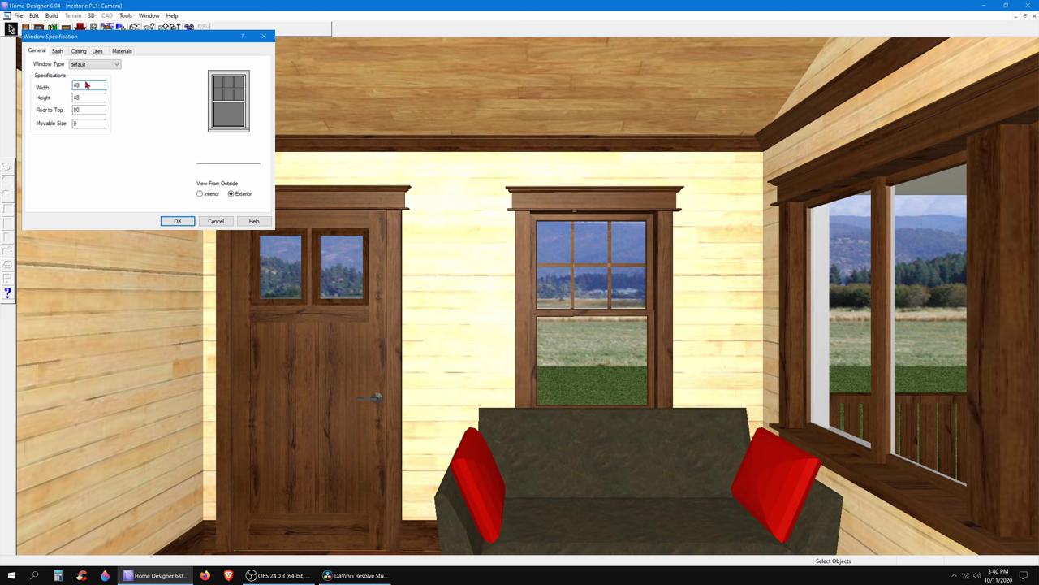
{"action": "type", "text": "48"}
{"action": "left_click", "coordinate": [94, 64]}
{"action": "left_click", "coordinate": [89, 118]}
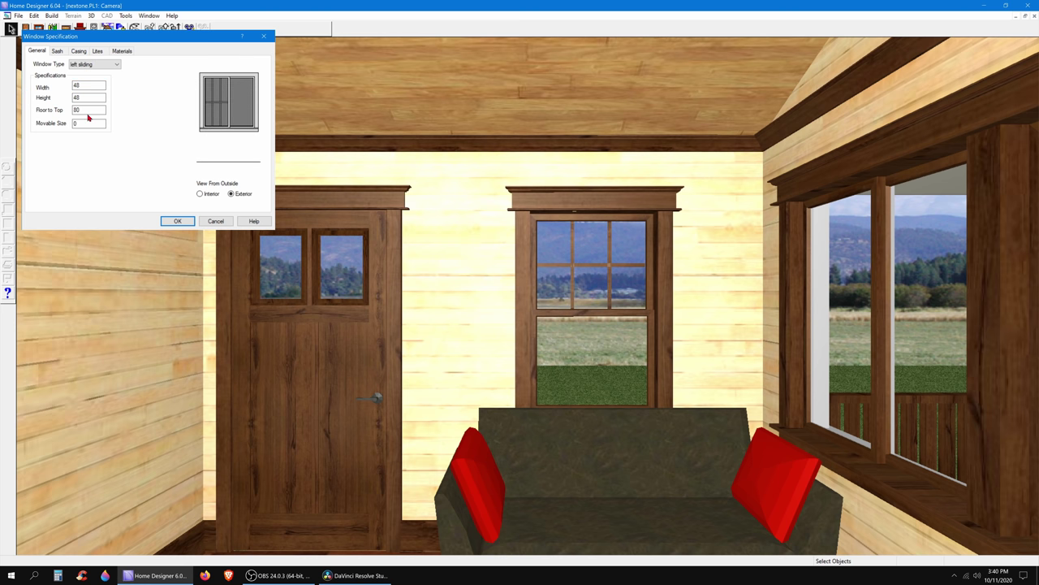
Step: Set the sliding window to 1 lite across with undivided panes, and apply the specification
{"action": "left_click", "coordinate": [97, 51]}
{"action": "type", "text": "1"}
{"action": "key", "text": "Tab"}
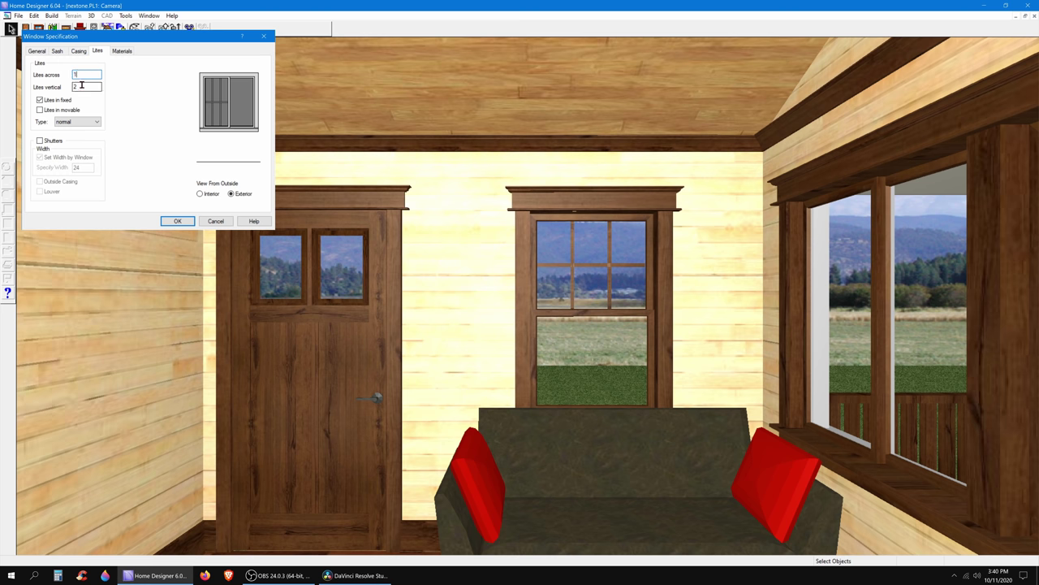
{"action": "left_click", "coordinate": [180, 220]}
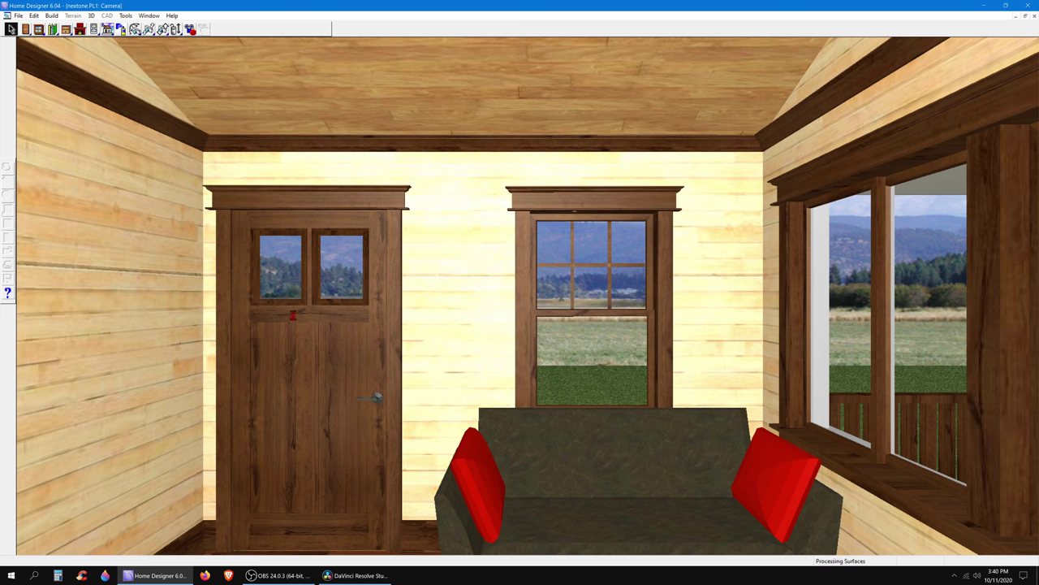
Step: Shift the sliding window along the wall, away from the door, to centre it above the sofa
{"action": "right_click", "coordinate": [582, 296]}
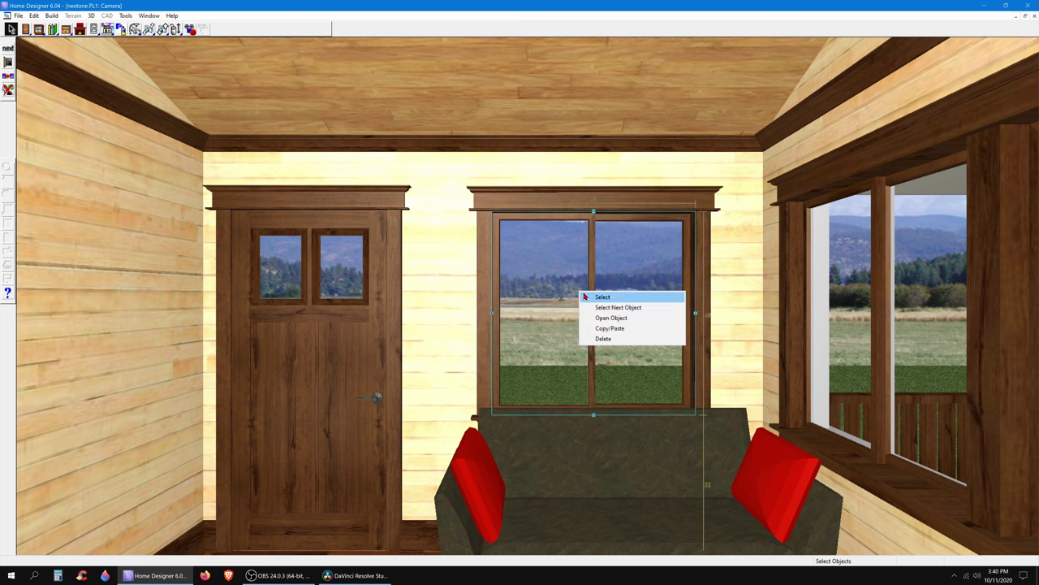
{"action": "left_click", "coordinate": [588, 297]}
{"action": "left_click", "coordinate": [611, 315]}
{"action": "left_click", "coordinate": [610, 315]}
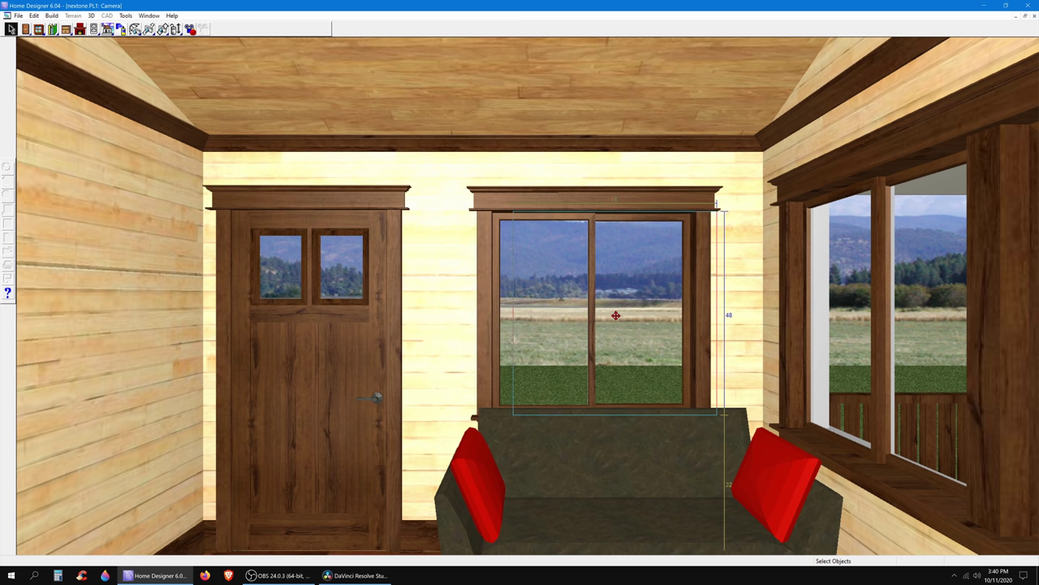